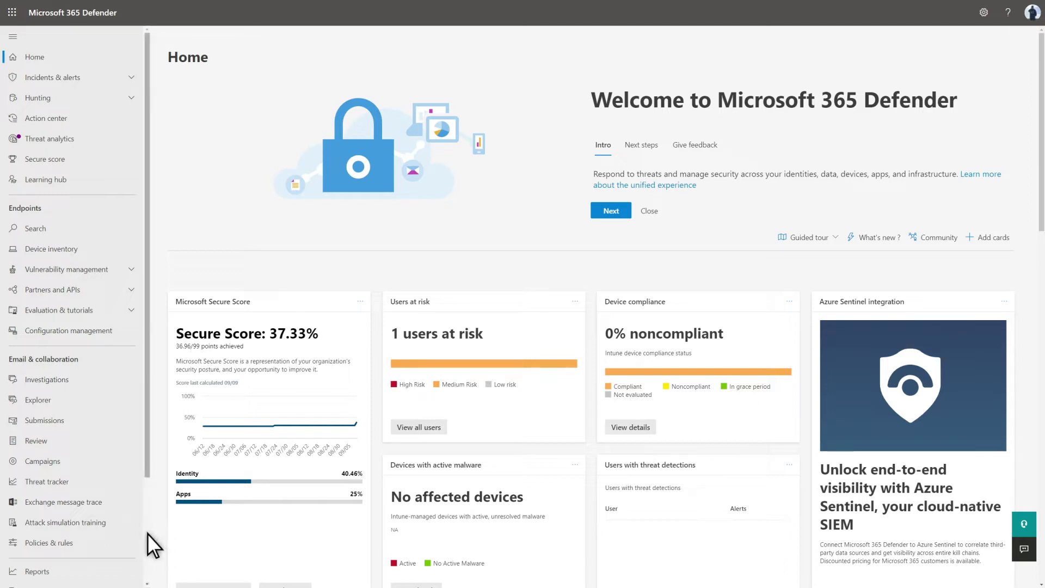
# Switch the Microsoft Intune connection On under Defender's Endpoints advanced features.
pyautogui.scroll(-3, 147, 533)
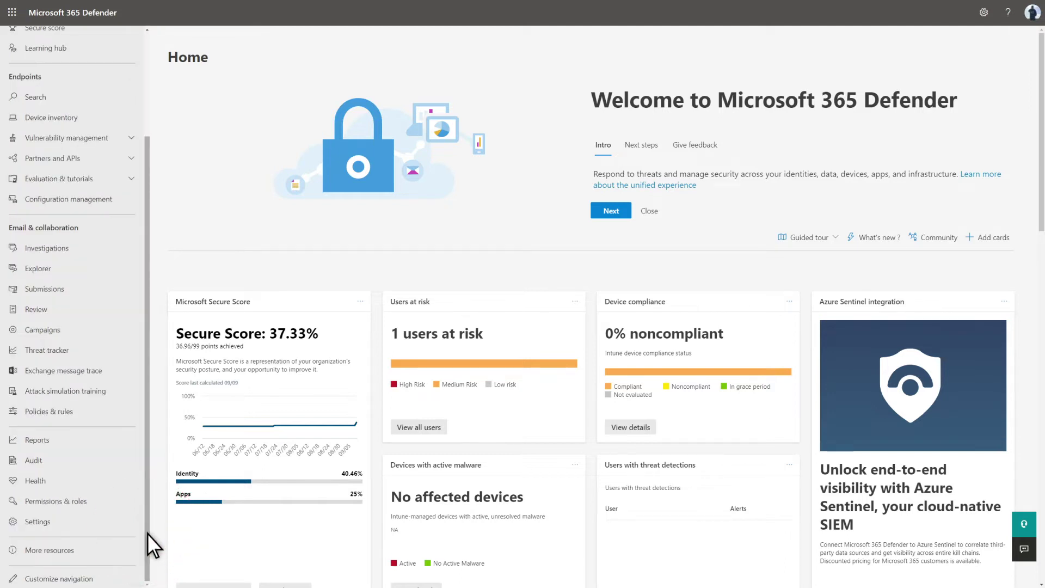
pyautogui.click(73, 522)
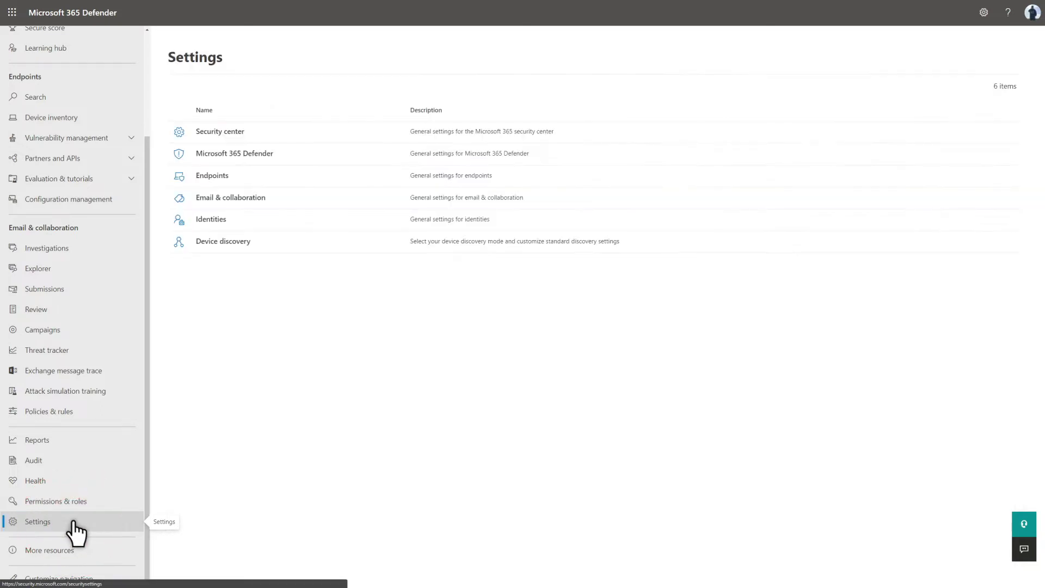
pyautogui.click(212, 184)
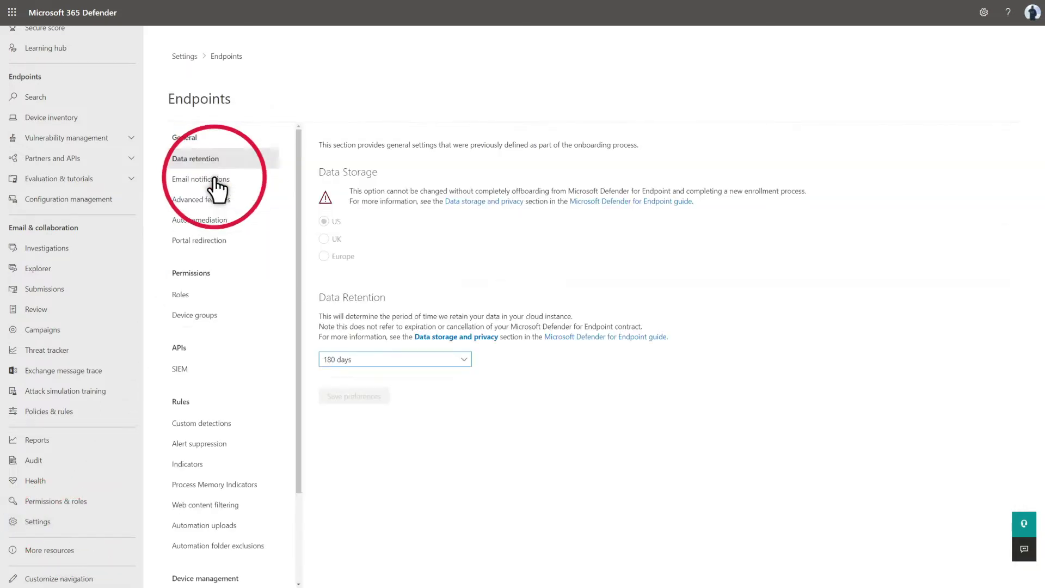
pyautogui.click(231, 201)
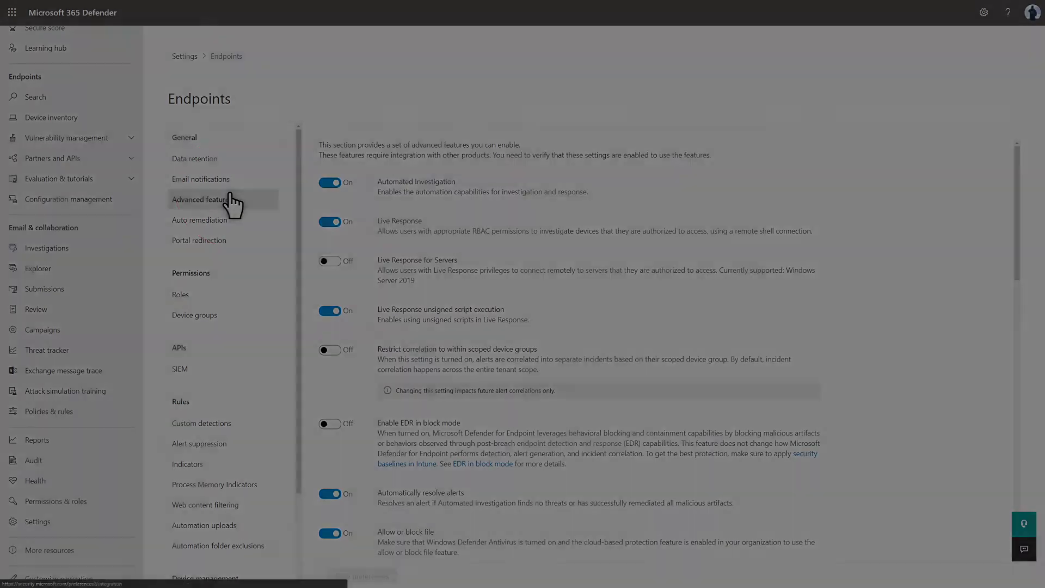
pyautogui.scroll(-10, 333, 452)
pyautogui.click(332, 451)
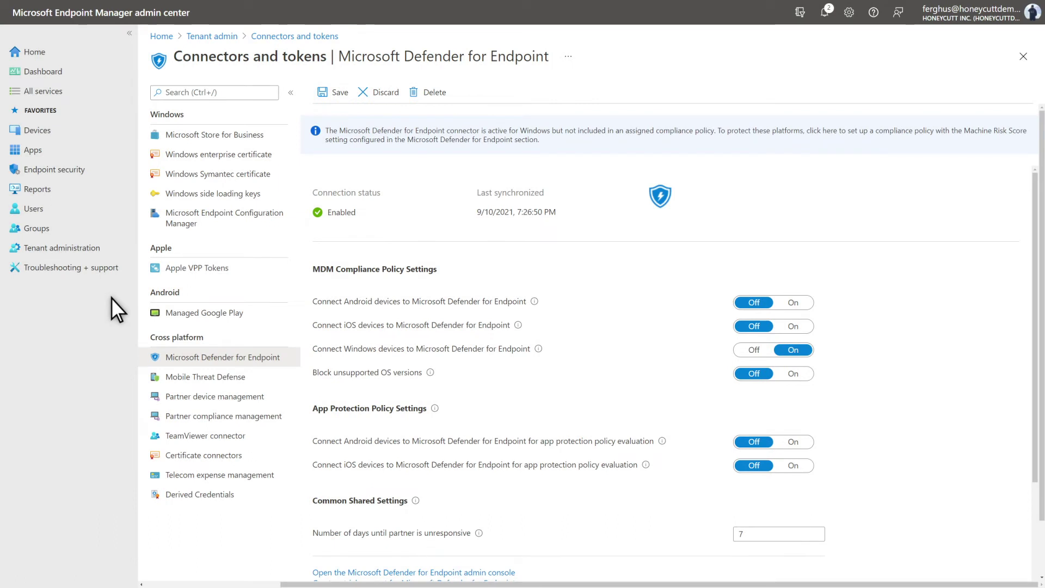
# Turn on the Android and iOS device connections in the Microsoft Defender for Endpoint connector.
pyautogui.click(97, 251)
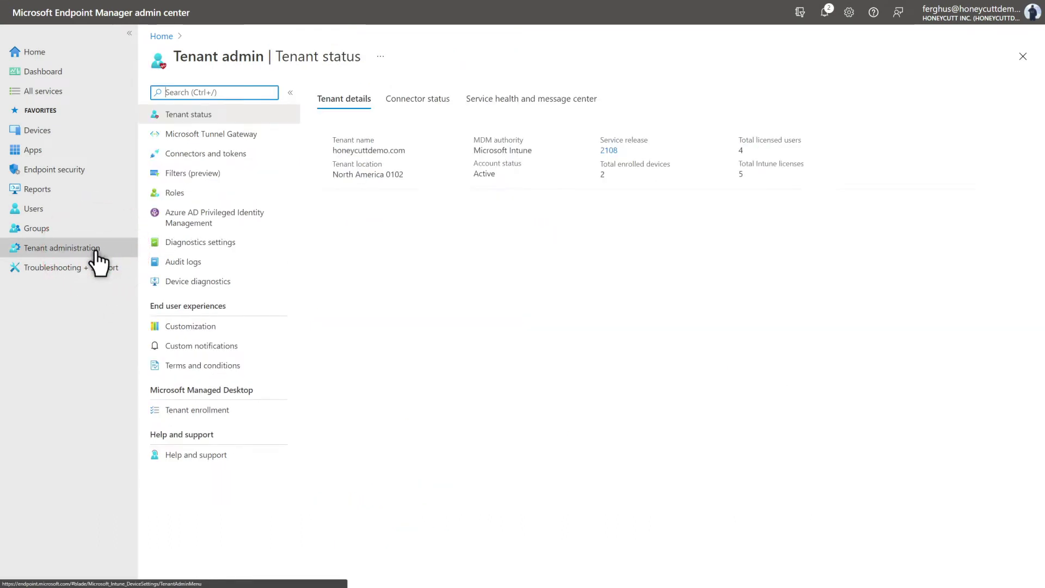
pyautogui.click(212, 154)
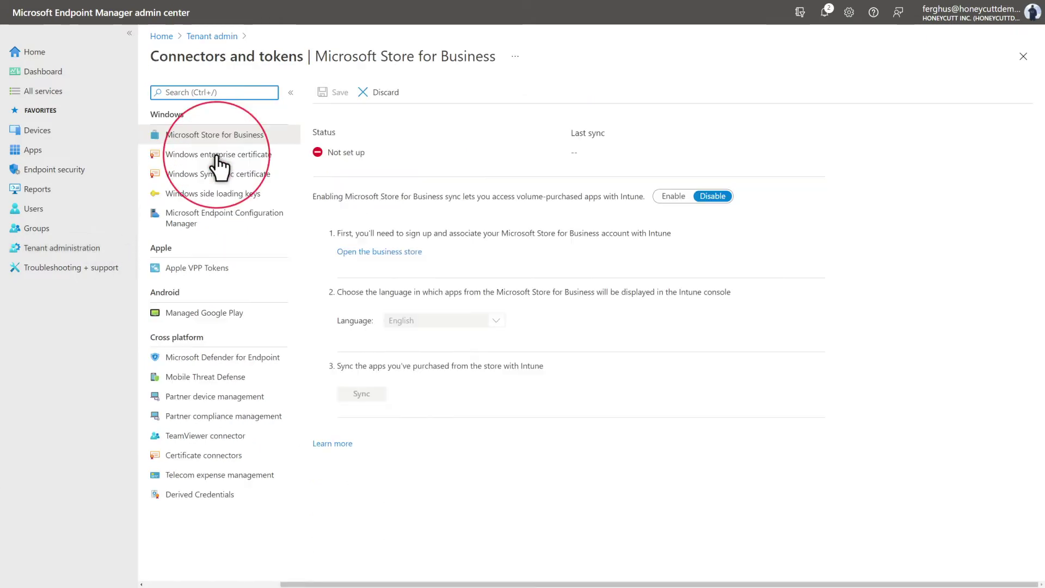
pyautogui.click(238, 359)
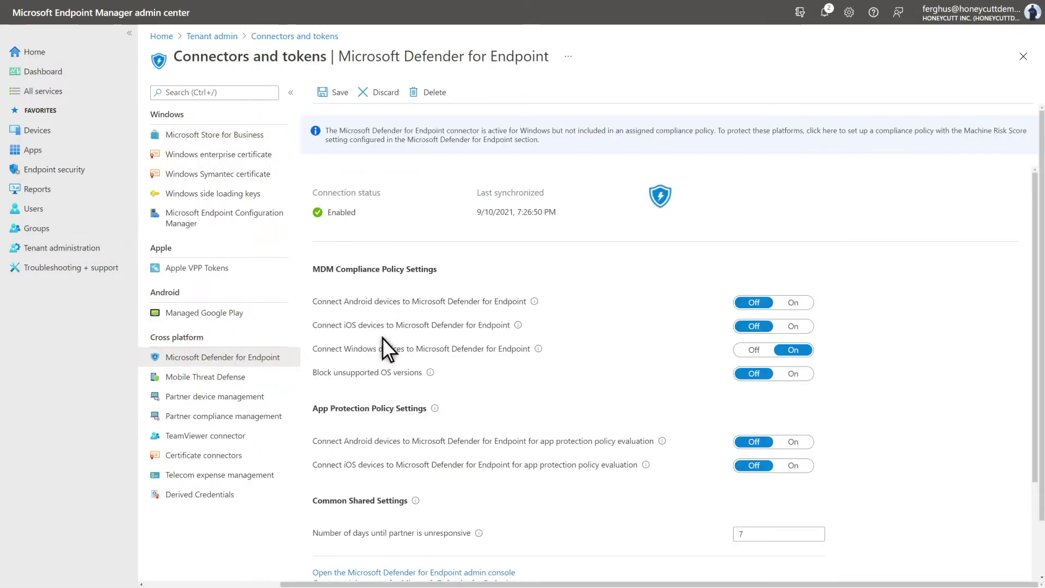
pyautogui.click(792, 303)
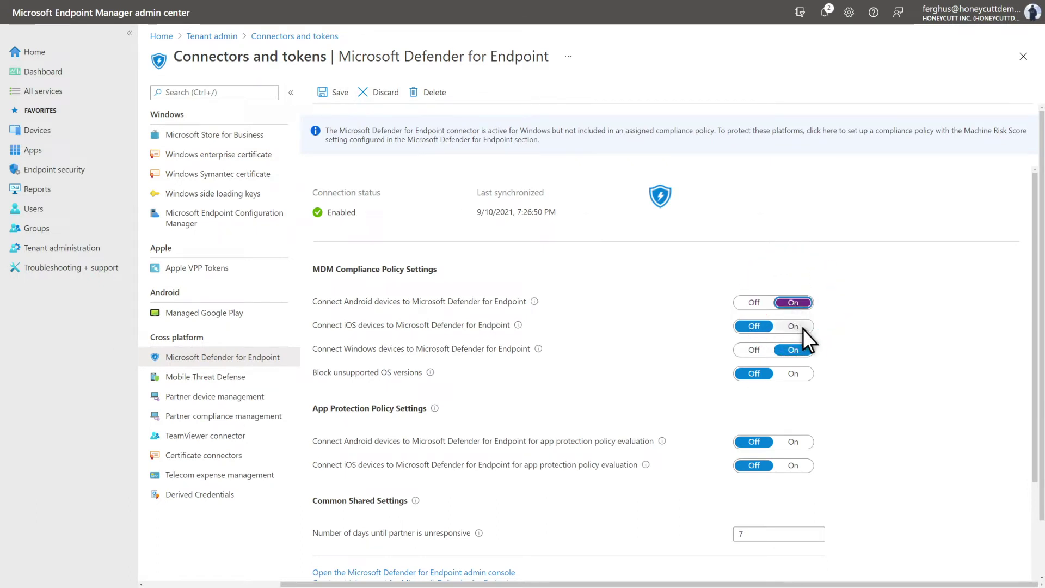
pyautogui.click(804, 330)
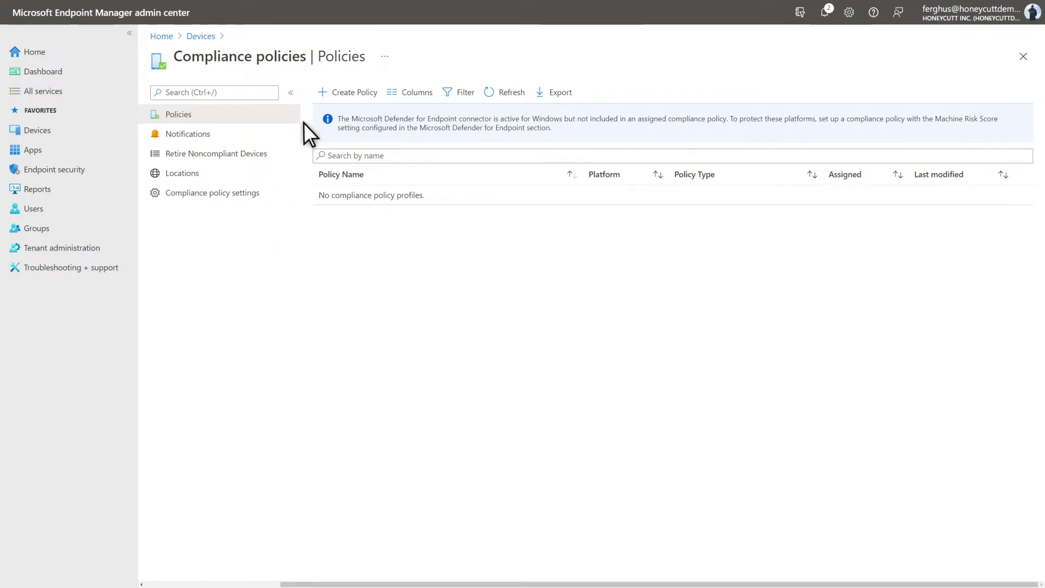
# Create an iOS/iPadOS compliance policy named 'iOS/iPadOS risk score' and continue to its settings.
pyautogui.click(325, 92)
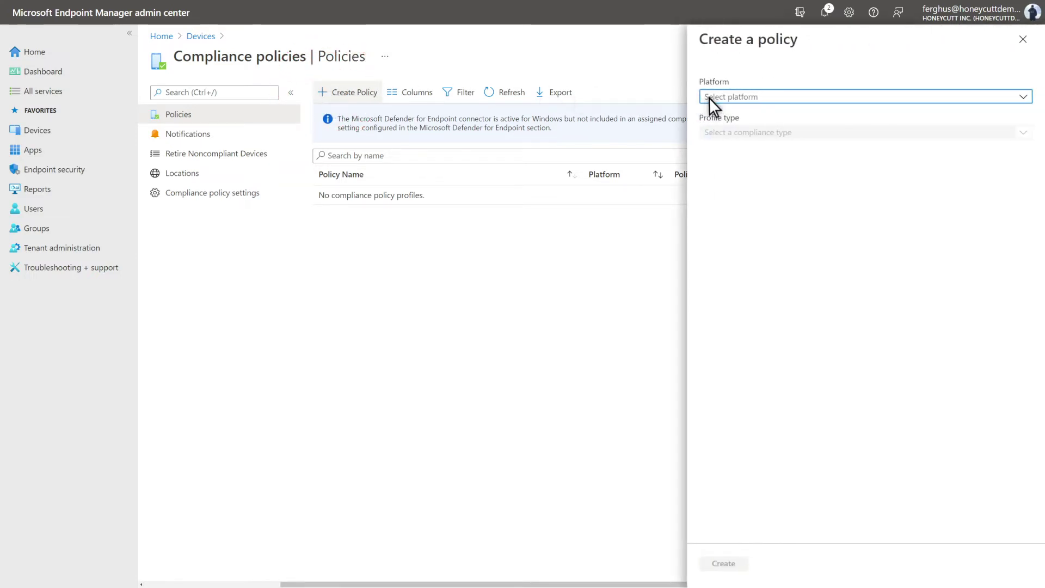
pyautogui.click(709, 97)
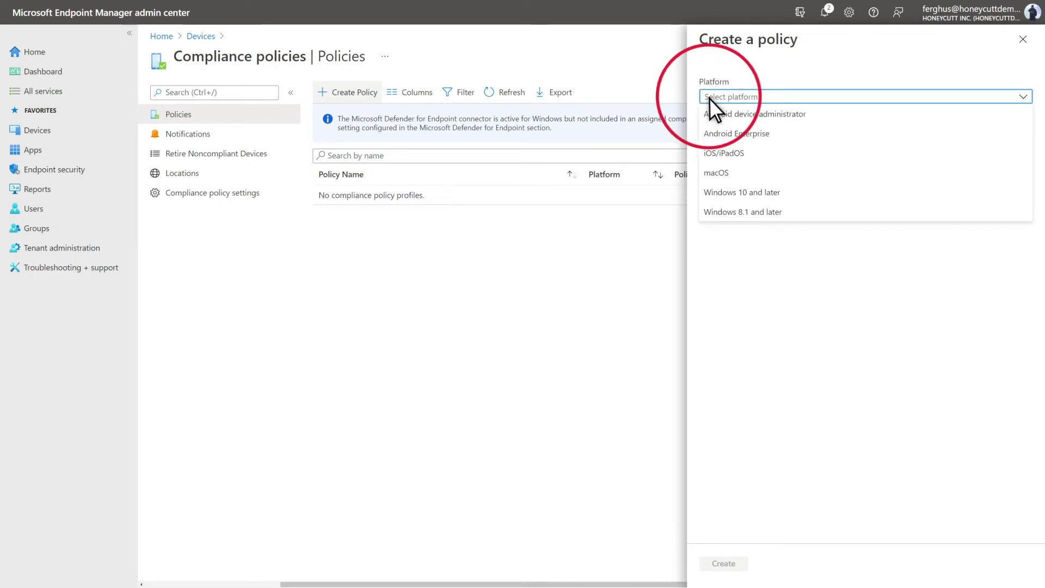
pyautogui.click(733, 157)
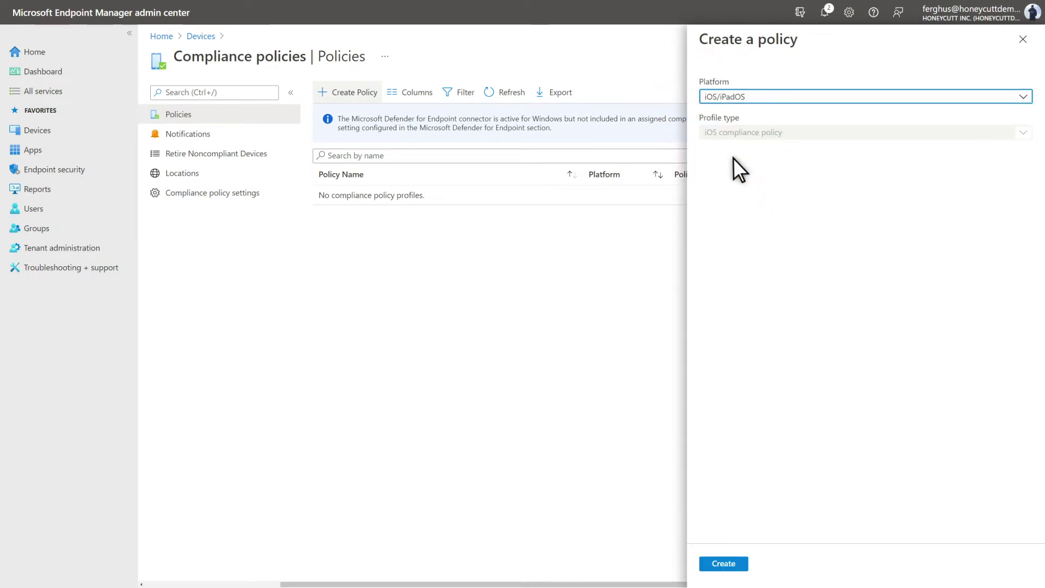
pyautogui.click(712, 565)
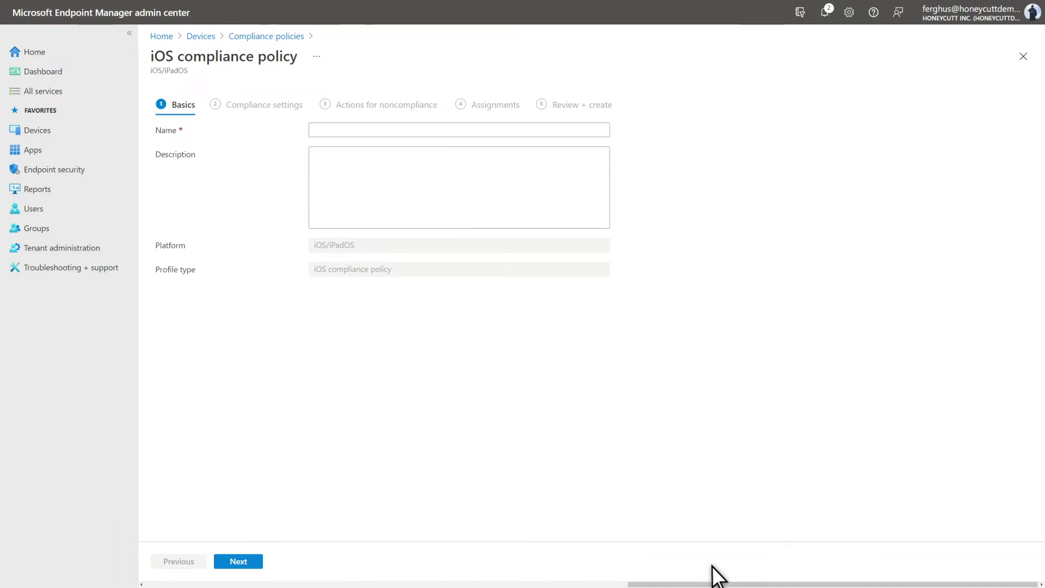
pyautogui.click(409, 131)
pyautogui.write('iOS/iPadOS risk score')
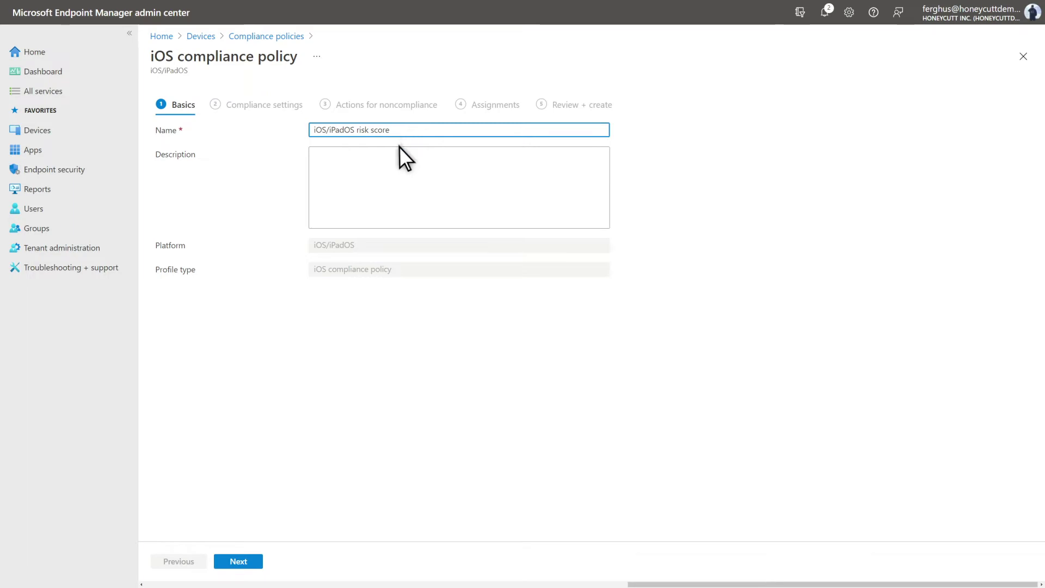
pyautogui.click(227, 566)
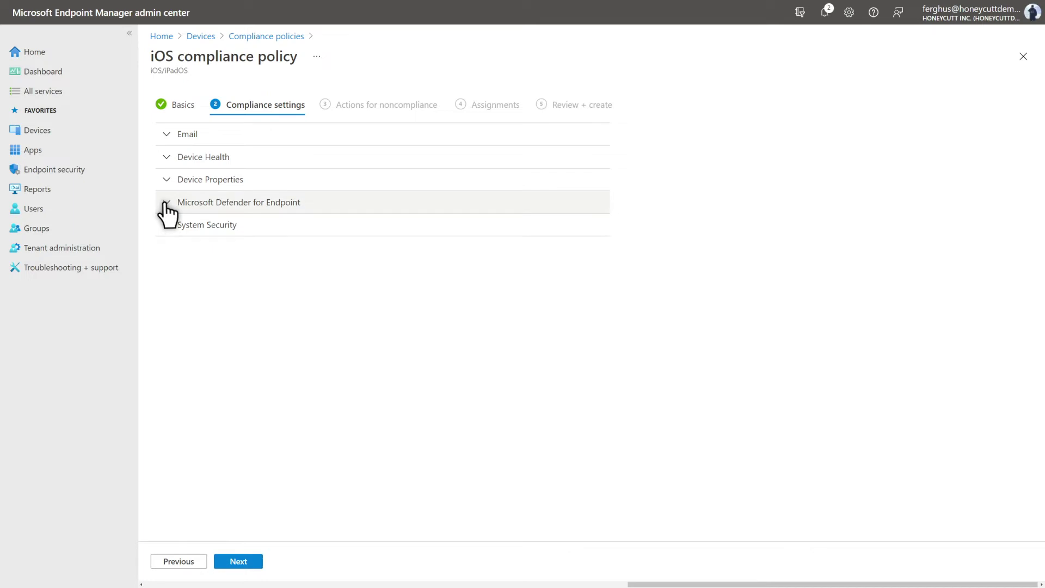
# Under Microsoft Defender for Endpoint, require a machine risk score of Low, then continue.
pyautogui.click(167, 202)
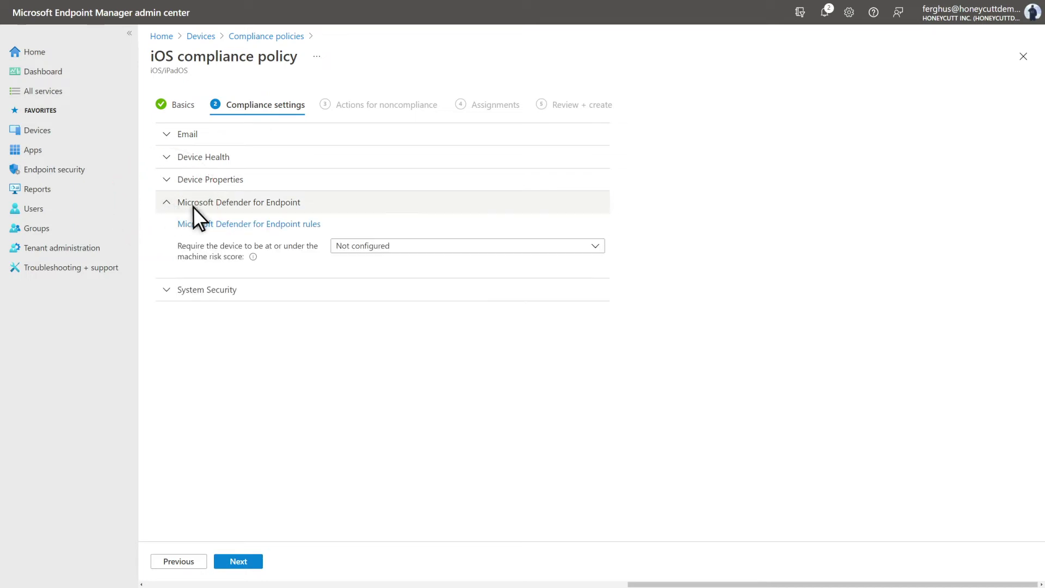
pyautogui.click(394, 246)
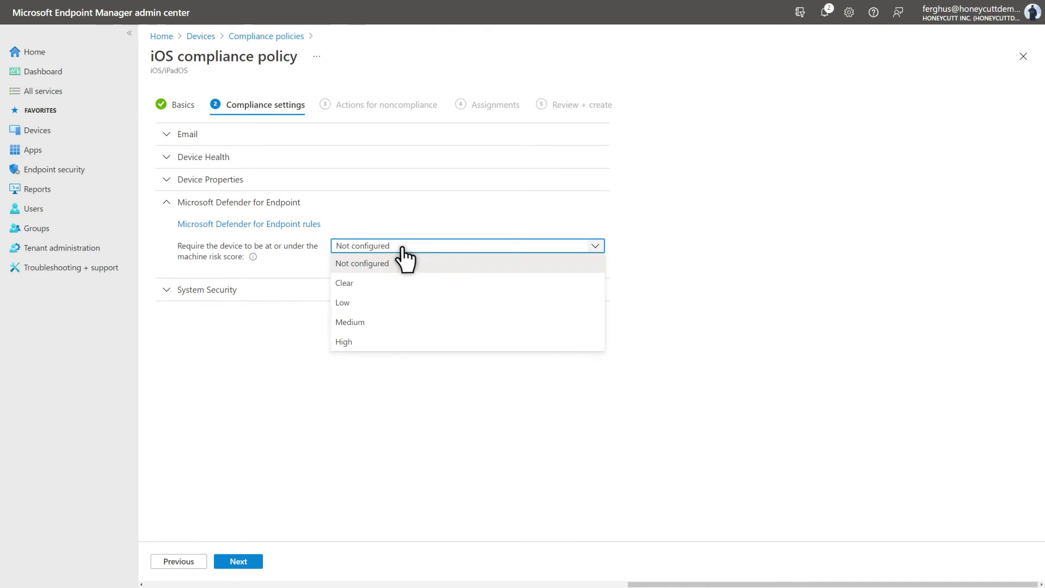
pyautogui.click(375, 302)
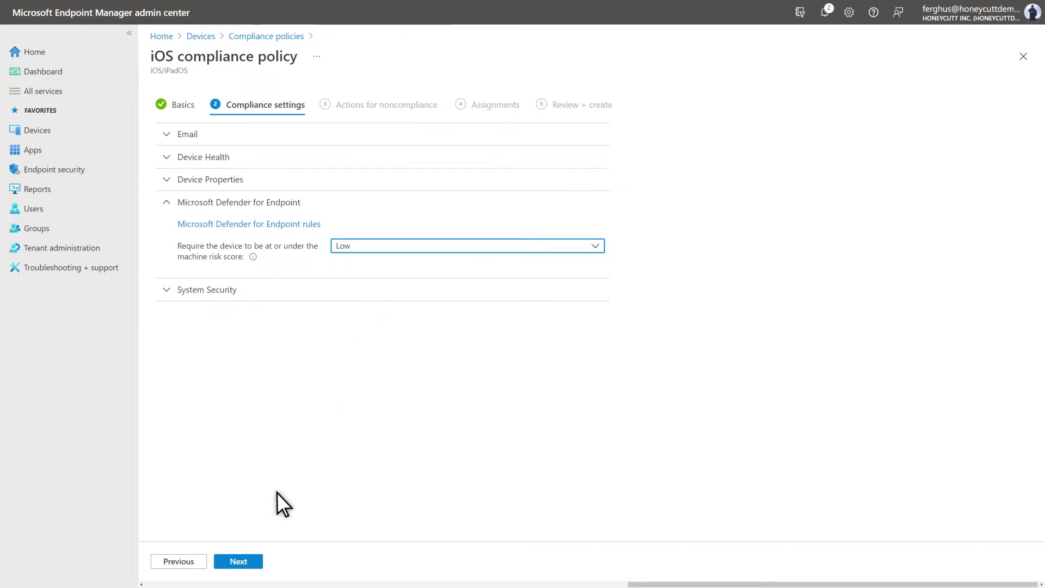
pyautogui.click(254, 562)
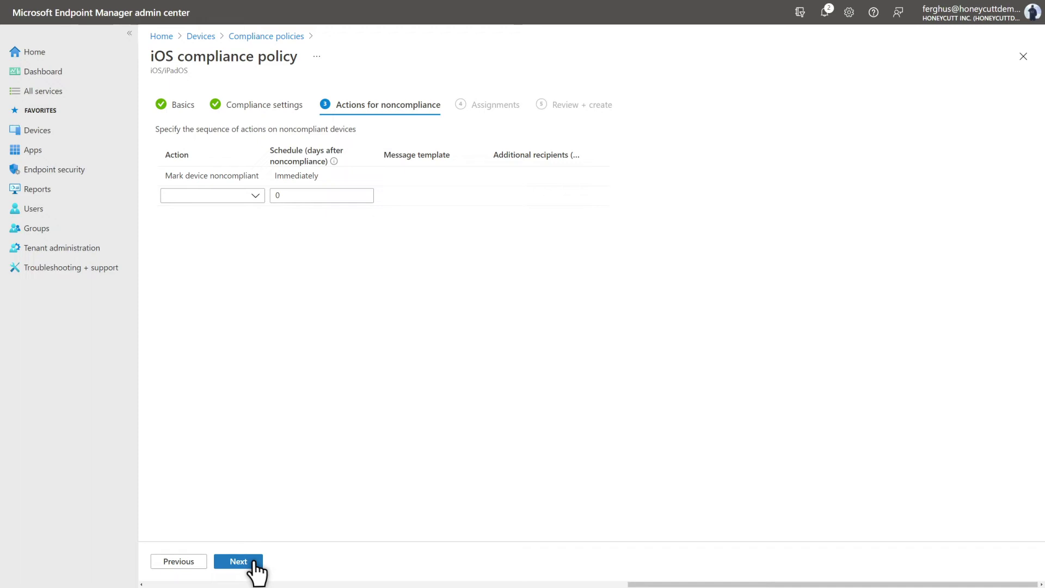
# Keep only 'Mark device noncompliant', assign the policy to all users, and create it.
pyautogui.click(261, 198)
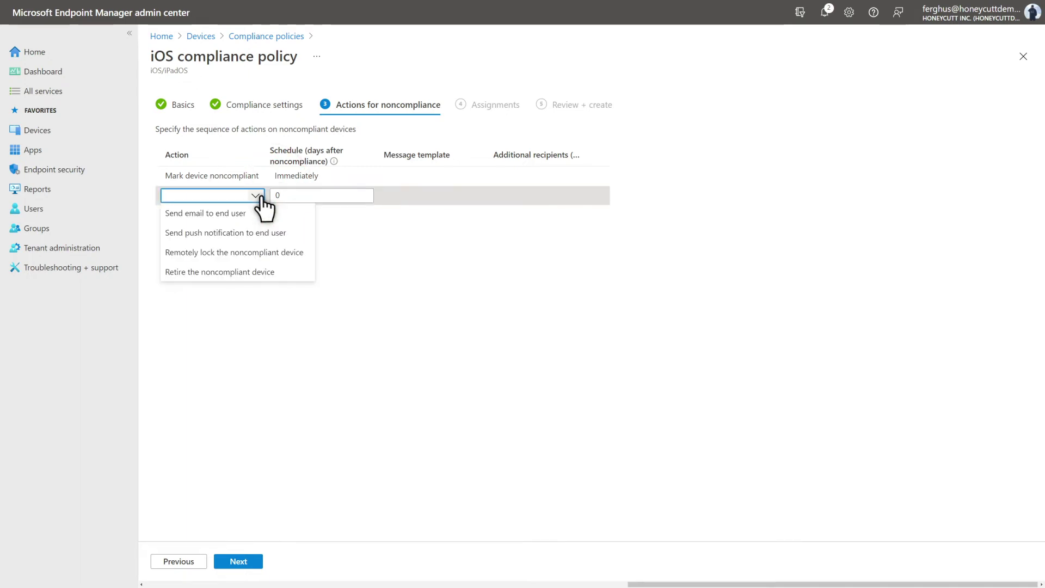
pyautogui.click(257, 563)
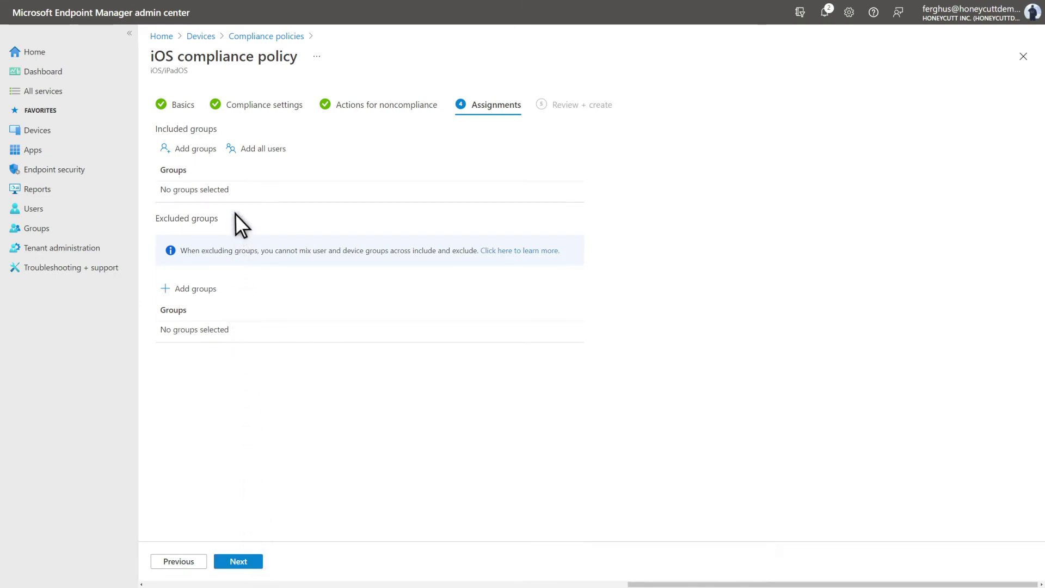
pyautogui.click(238, 152)
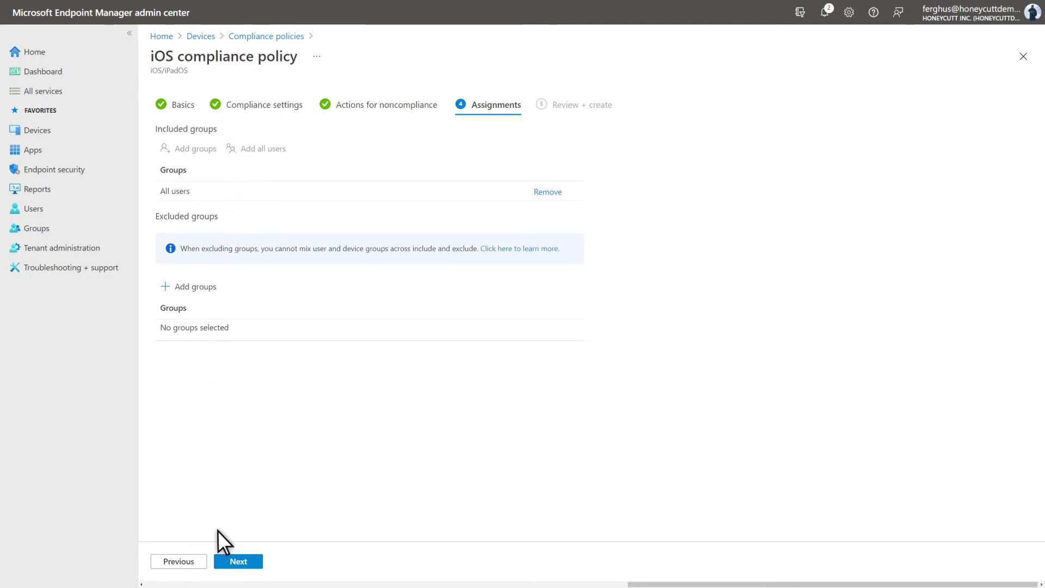
pyautogui.click(222, 566)
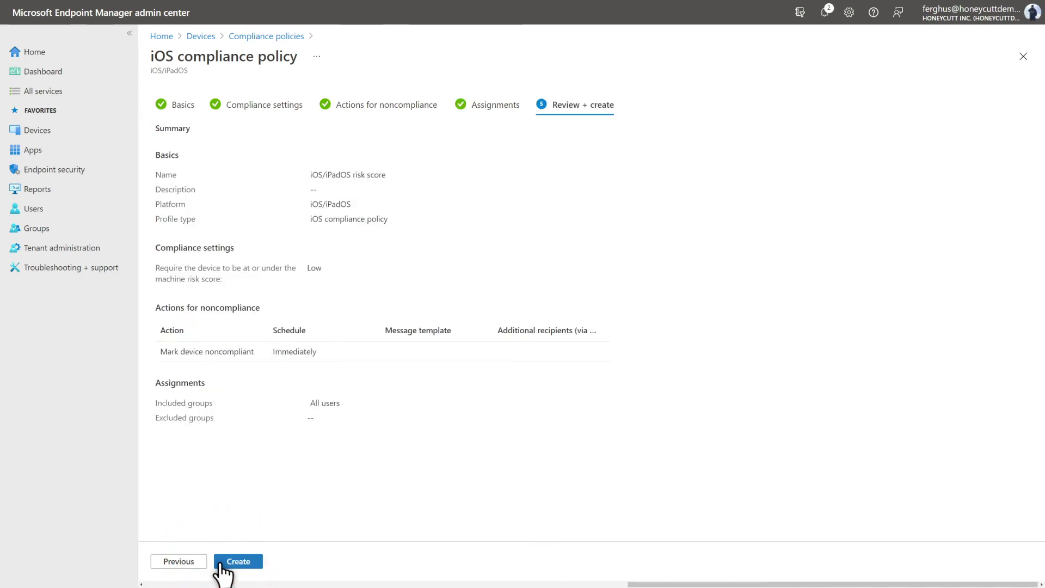
pyautogui.click(221, 566)
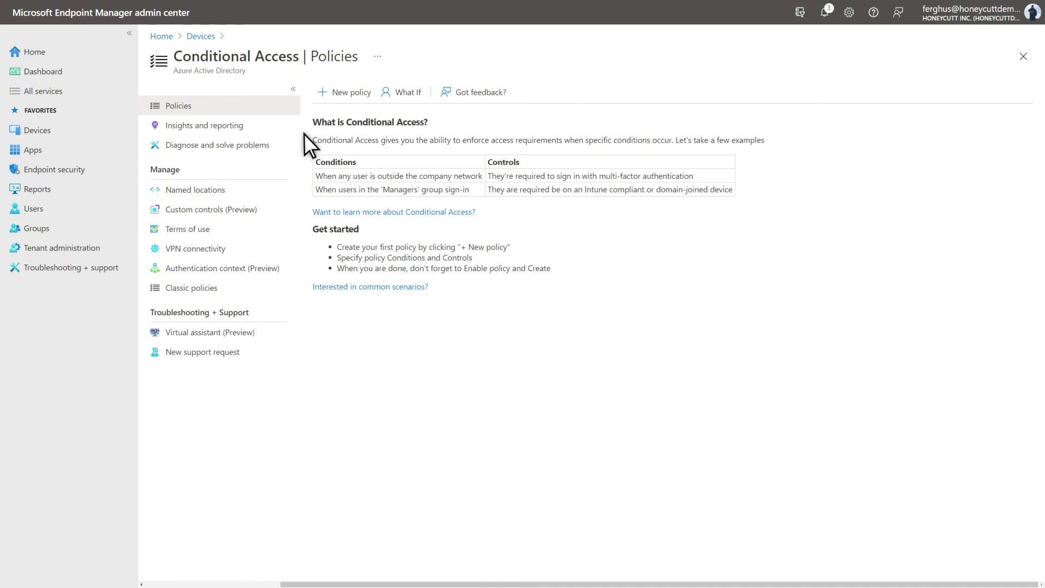
# Start a conditional access policy named 'Require device compliance' applying to All users.
pyautogui.click(322, 95)
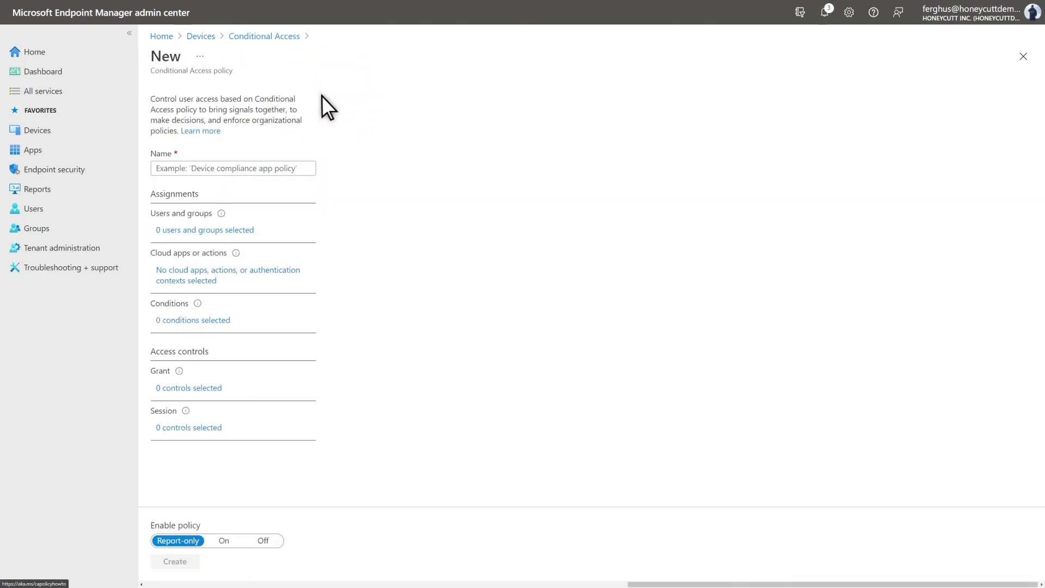
pyautogui.click(299, 170)
pyautogui.write('Require device complian')
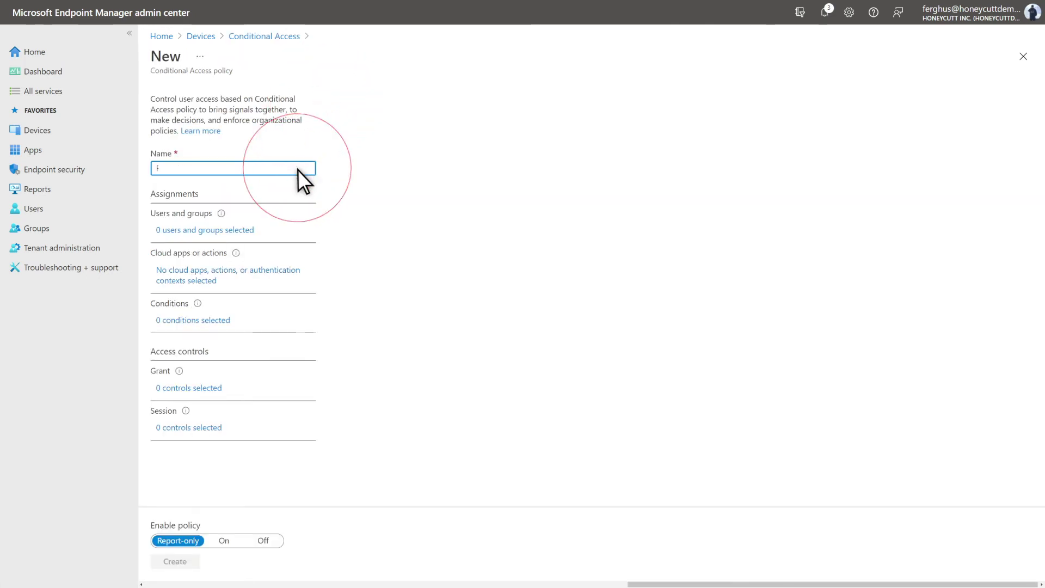
pyautogui.write('ce')
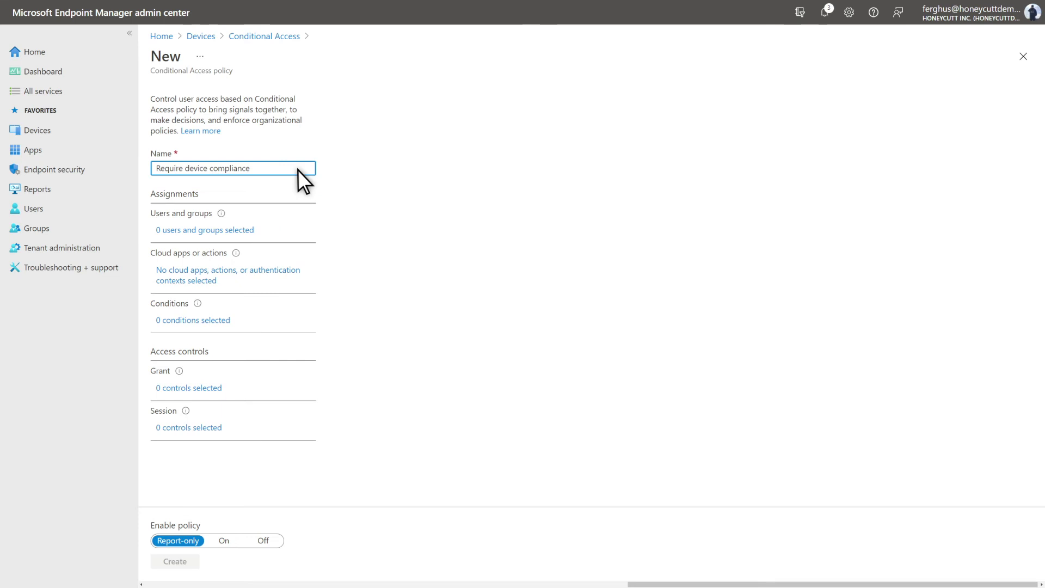
pyautogui.click(245, 234)
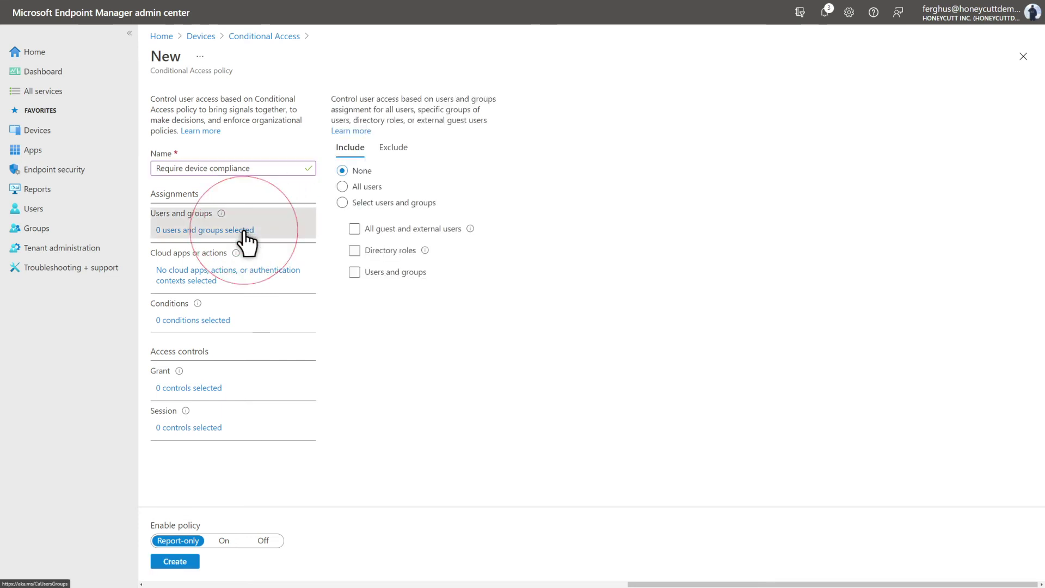
pyautogui.click(342, 187)
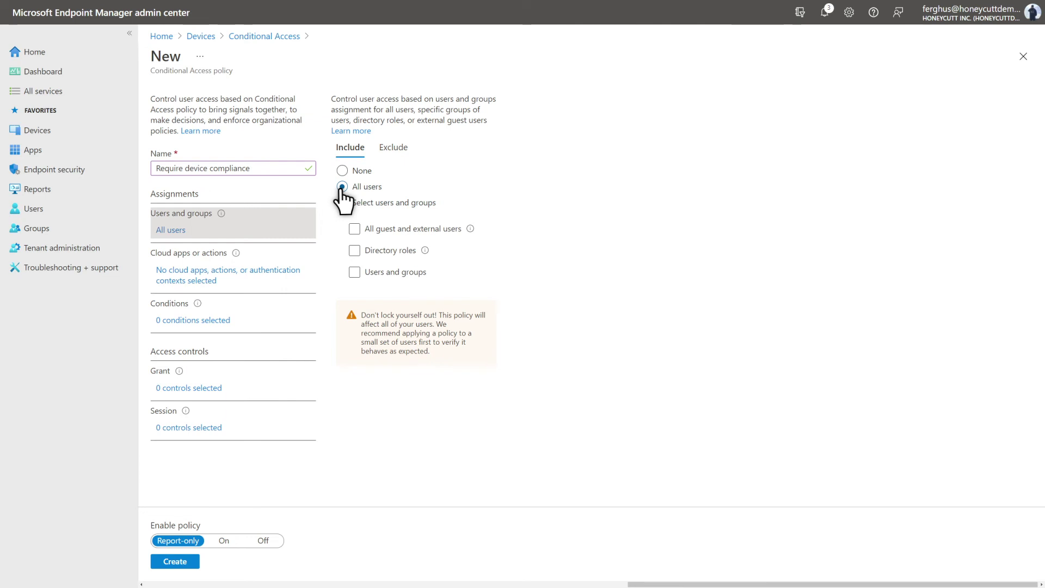
# Exclude the Global administrator directory role from the policy.
pyautogui.click(389, 147)
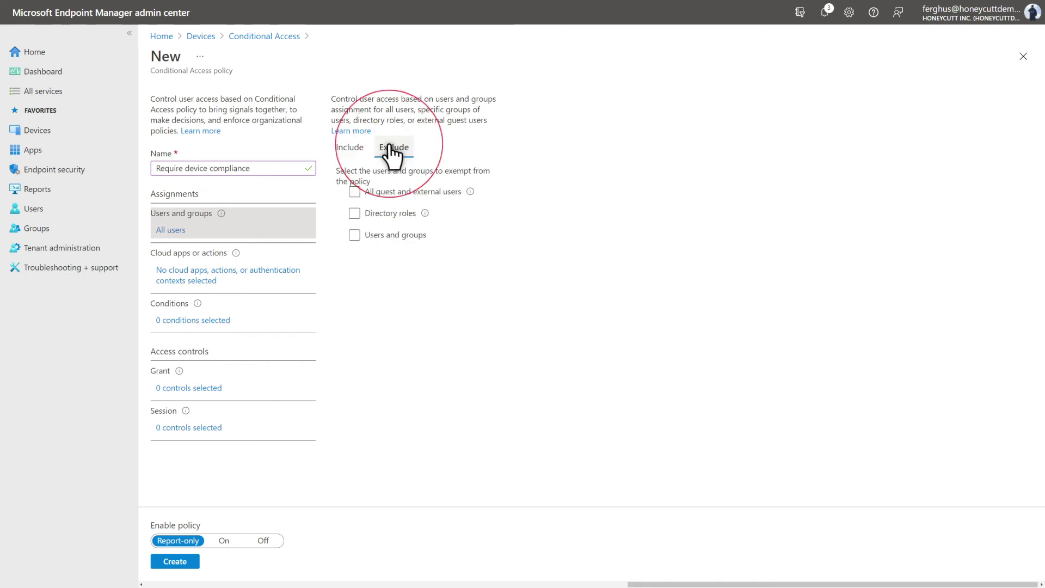
pyautogui.click(355, 214)
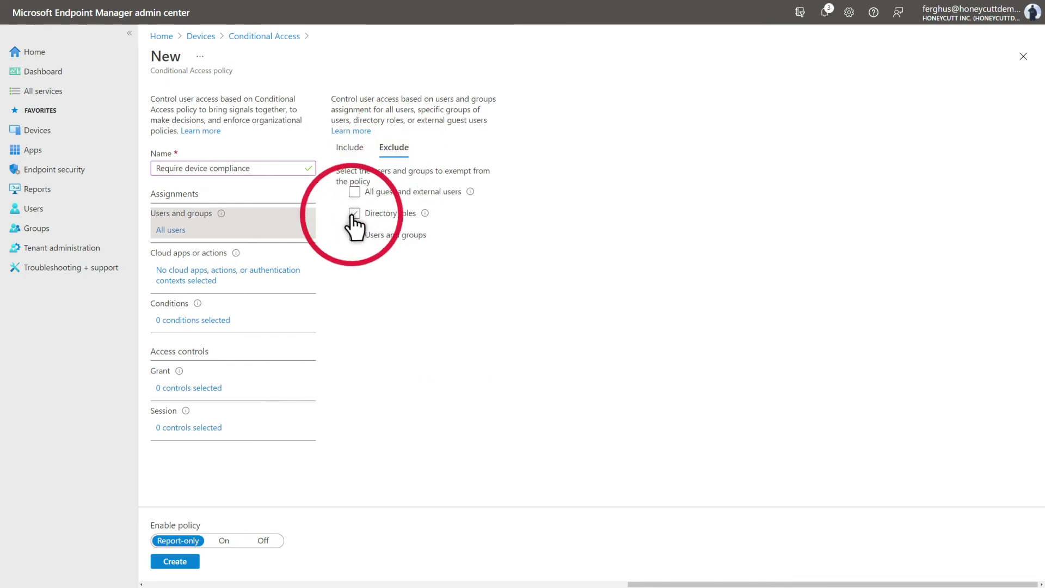
pyautogui.write('gl')
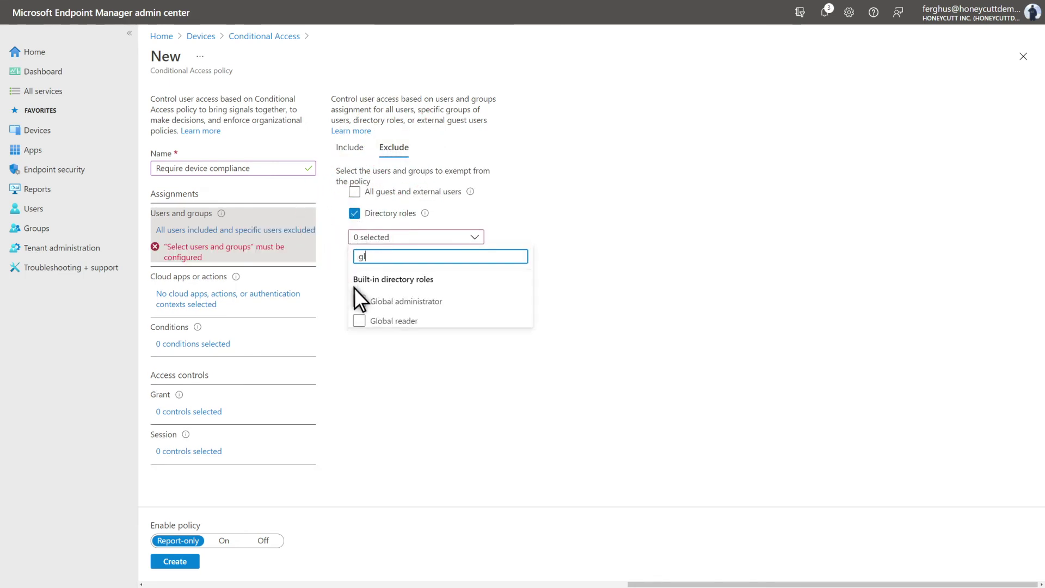
pyautogui.click(359, 300)
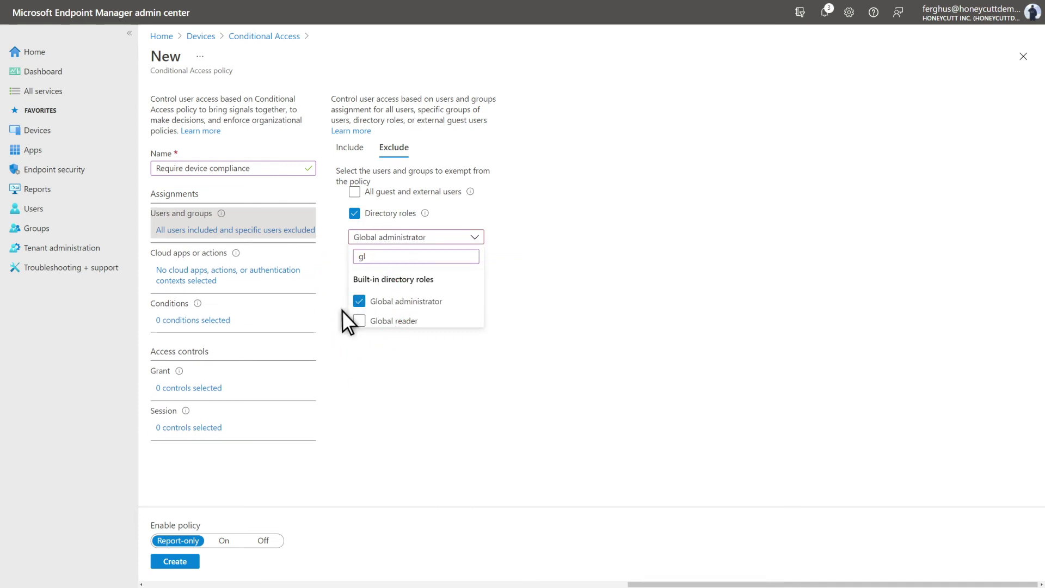
# Grant access only to devices marked compliant, set Enable policy to On, and create it.
pyautogui.click(193, 391)
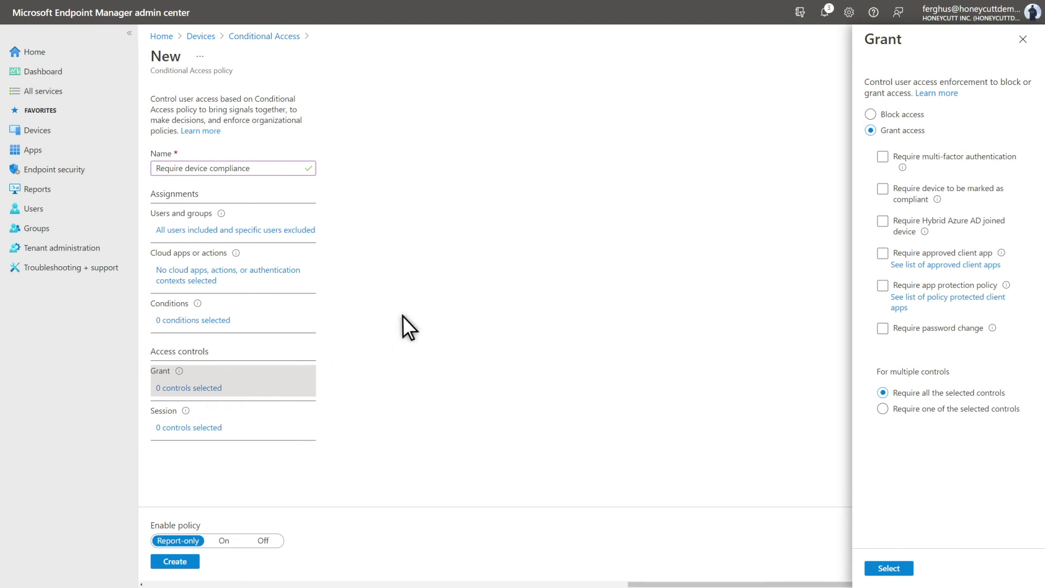
pyautogui.click(884, 190)
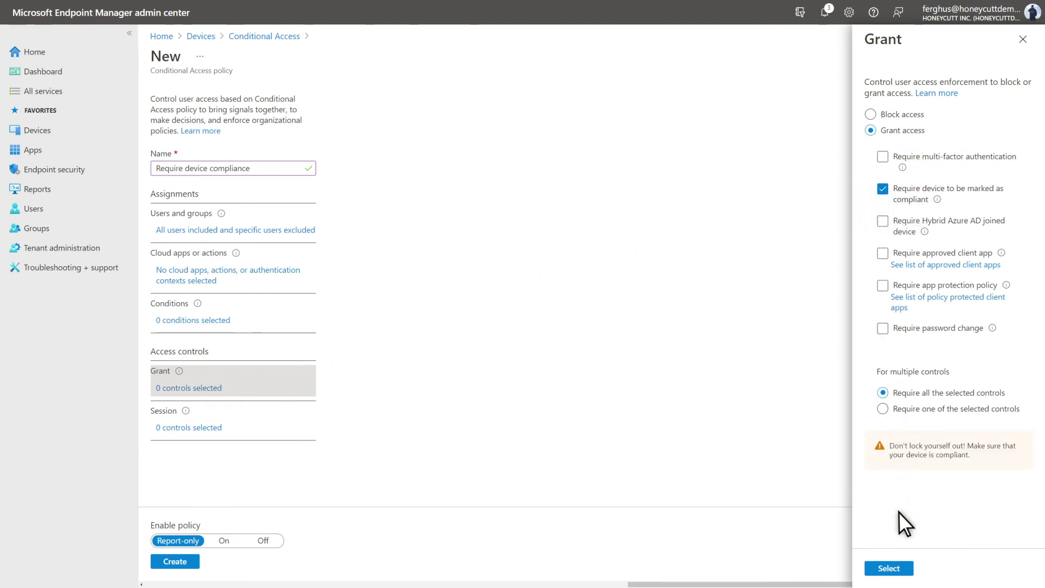
pyautogui.click(905, 574)
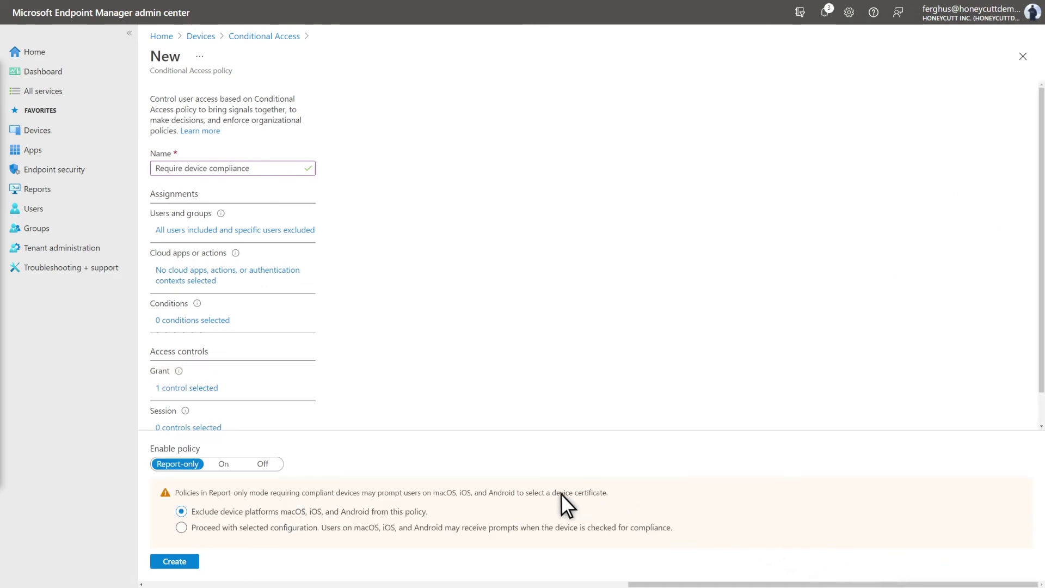
pyautogui.click(229, 466)
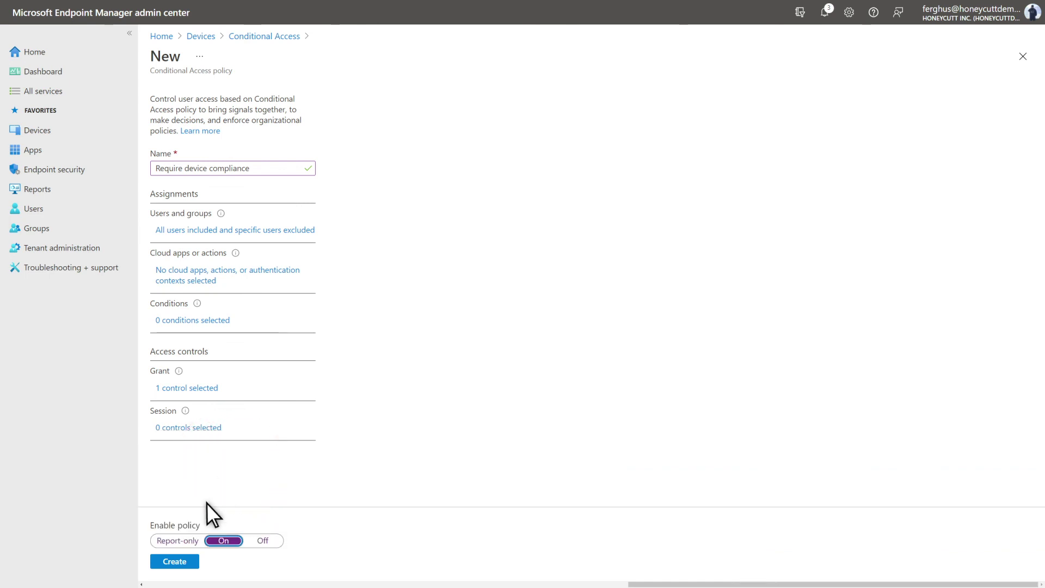
pyautogui.click(184, 566)
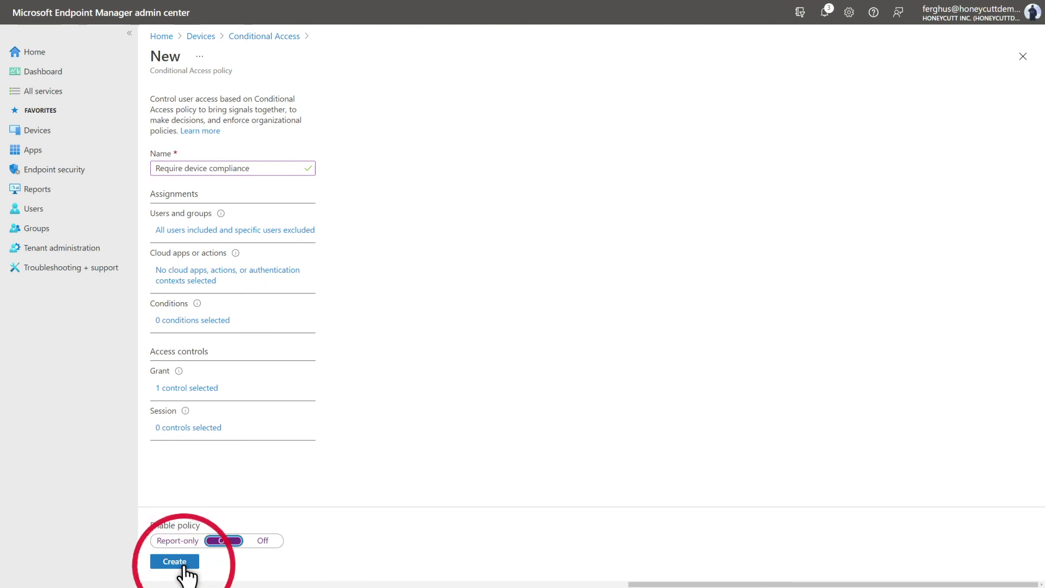